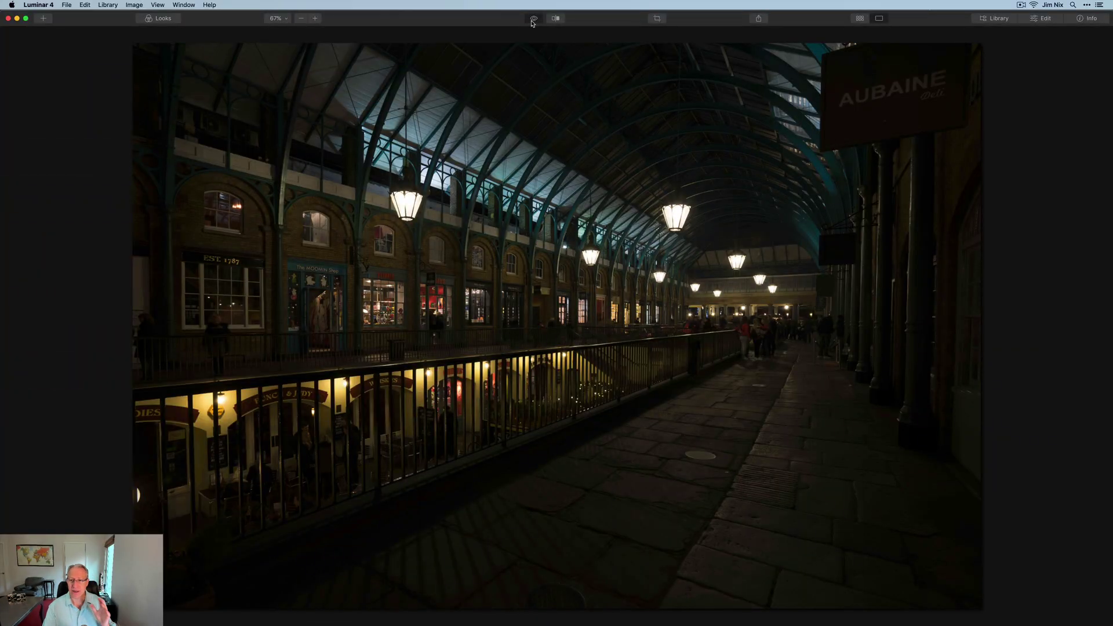
Open the arcade photo for editing and set AI Accent to 40 in AI Enhance.
{"action": "left_click", "coordinate": [532, 20]}
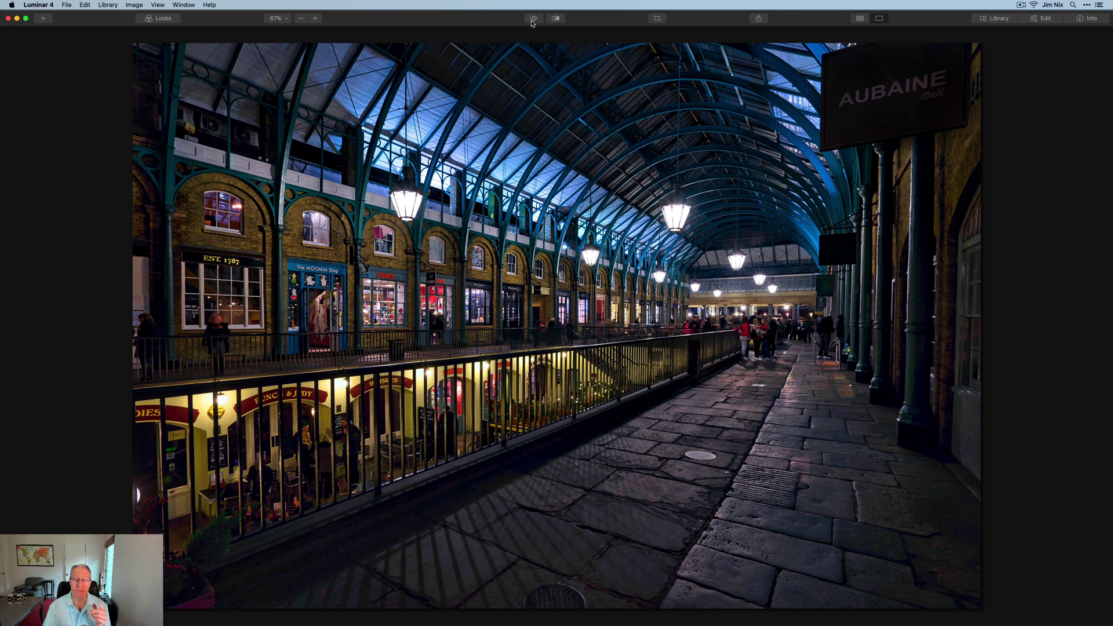
{"action": "left_click", "coordinate": [1042, 18]}
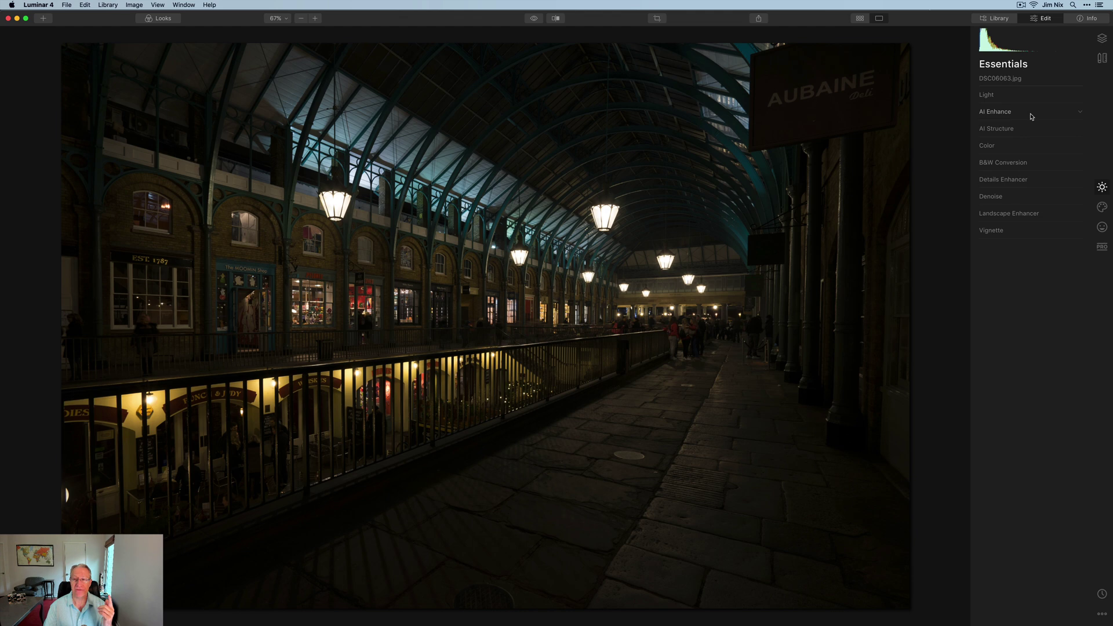
{"action": "left_click", "coordinate": [1031, 116]}
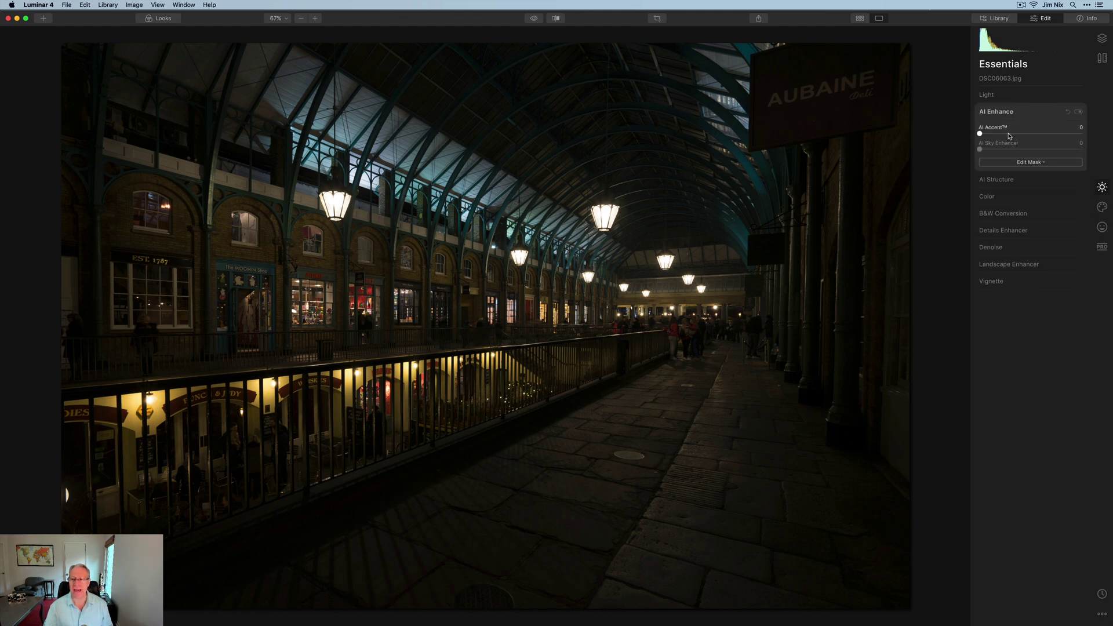
{"action": "left_click_drag", "start_coordinate": [979, 133], "coordinate": [1024, 137]}
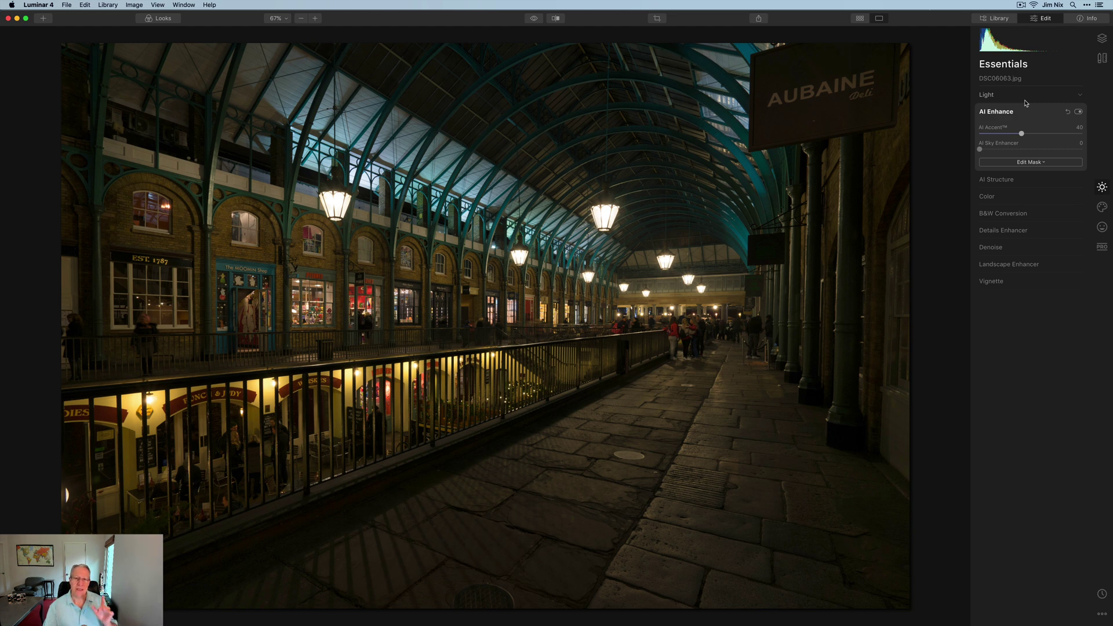
In Light, set Temperature to -54, Tint to 16, Smart Contrast to 23, Highlights to 23 and Shadows to 24, and compare with the original.
{"action": "left_click", "coordinate": [1024, 99]}
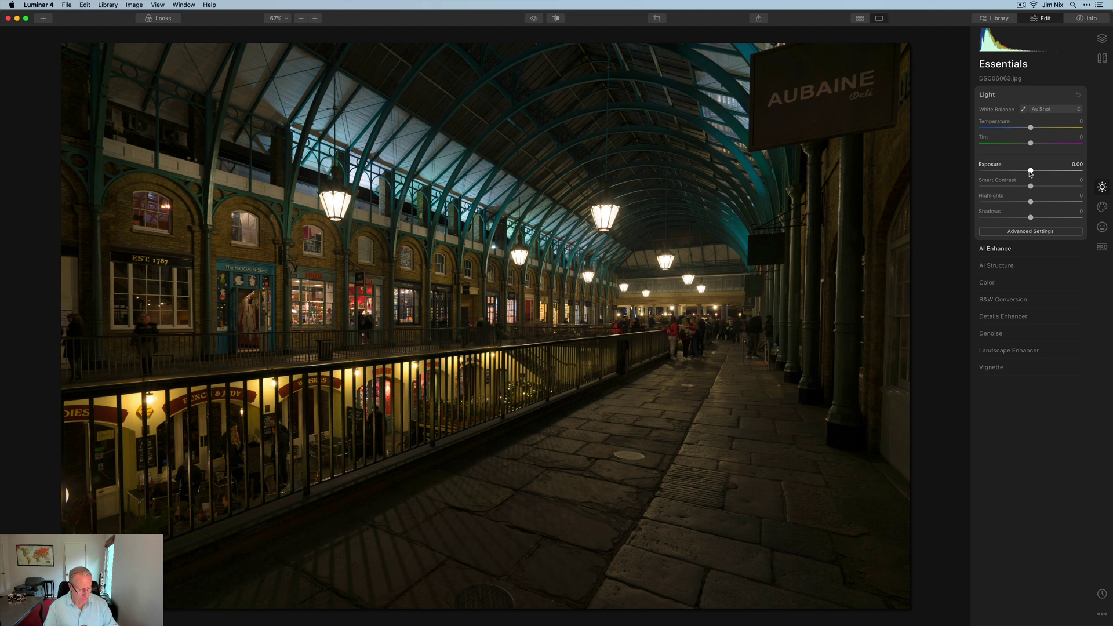
{"action": "mouse_move", "coordinate": [1030, 127]}
{"action": "left_mouse_down"}
{"action": "mouse_move", "coordinate": [1003, 129]}
{"action": "mouse_move", "coordinate": [1039, 143]}
{"action": "left_mouse_up"}
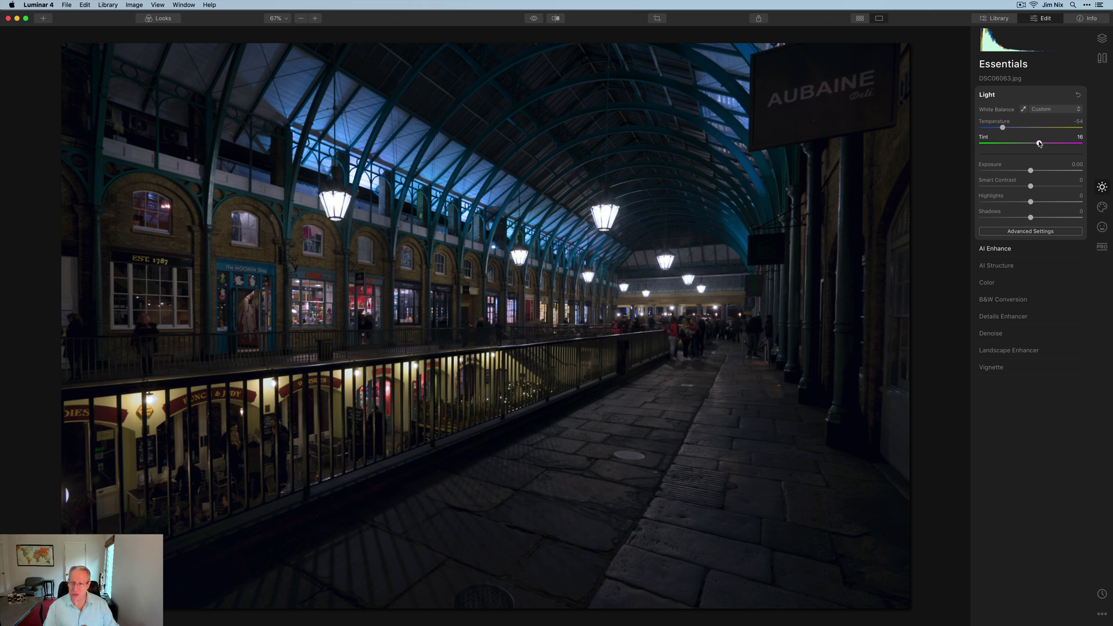
{"action": "left_click_drag", "start_coordinate": [1030, 186], "coordinate": [1044, 188]}
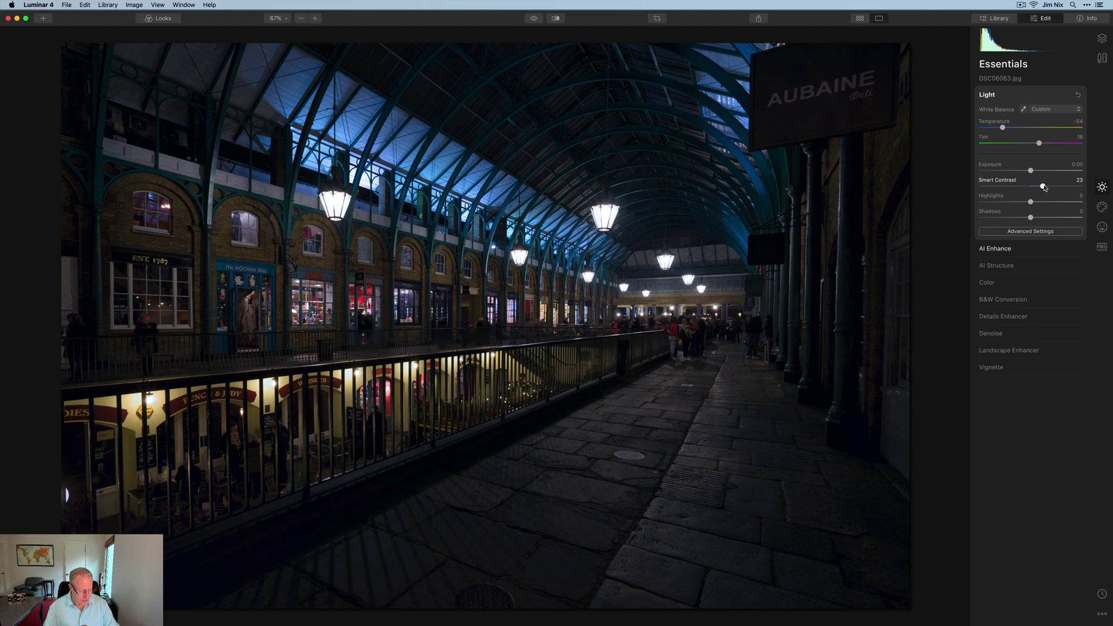
{"action": "mouse_move", "coordinate": [1030, 202]}
{"action": "left_mouse_down"}
{"action": "mouse_move", "coordinate": [1042, 202]}
{"action": "mouse_move", "coordinate": [1042, 218]}
{"action": "left_mouse_up"}
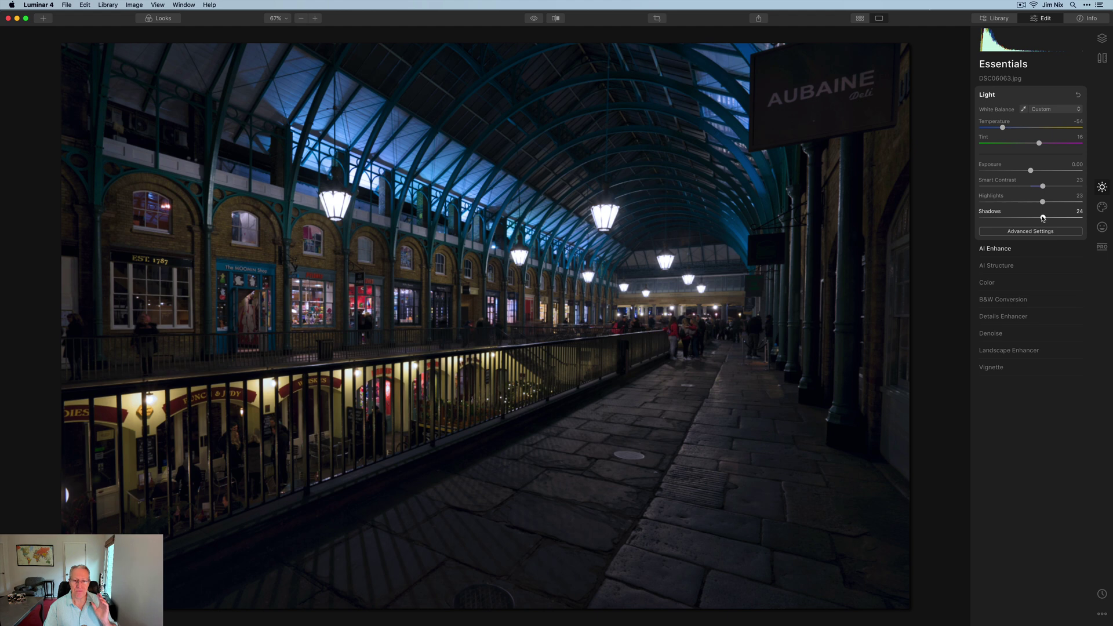
{"action": "left_click", "coordinate": [534, 20]}
{"action": "left_click", "coordinate": [535, 19]}
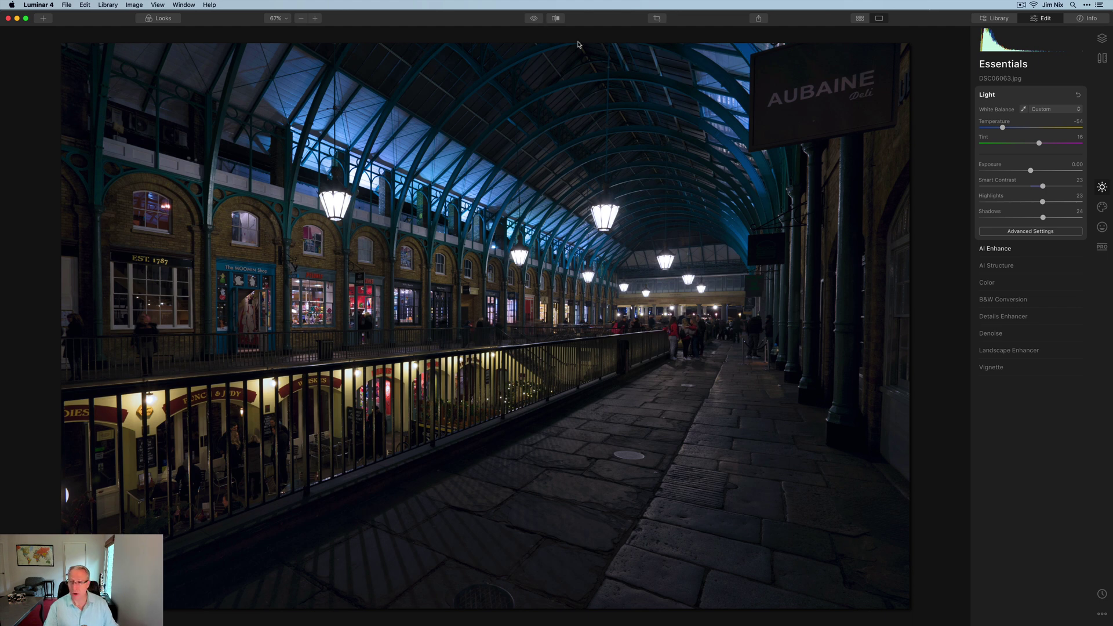
Set the AI Structure Amount to 54 and compare the photo with and without the effect.
{"action": "left_click", "coordinate": [1002, 266]}
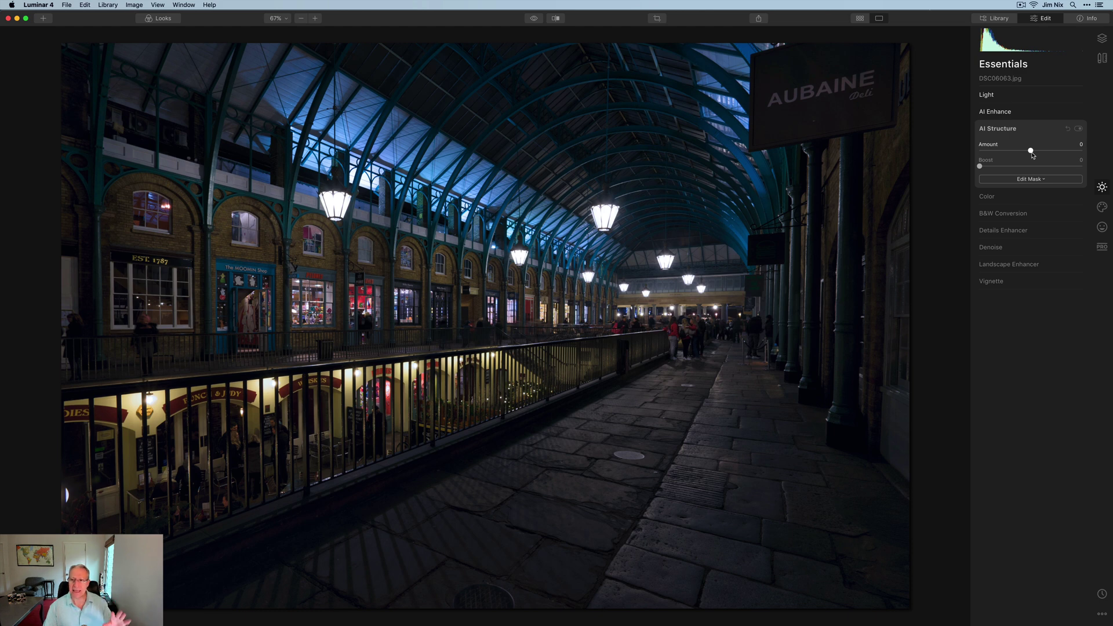
{"action": "left_click_drag", "start_coordinate": [1032, 155], "coordinate": [1061, 153]}
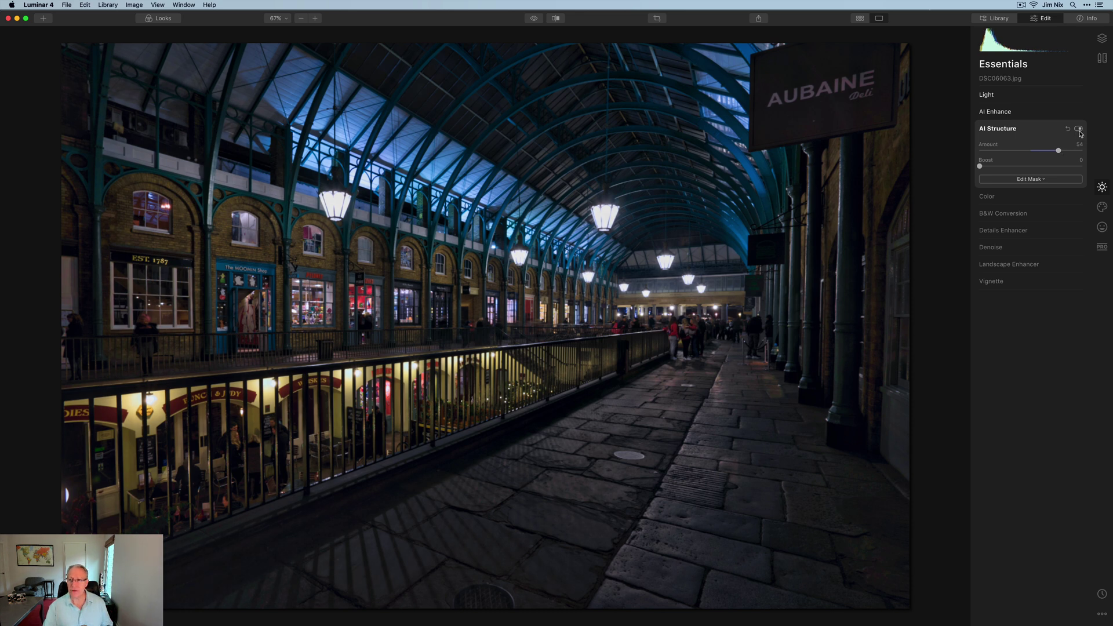
{"action": "left_click", "coordinate": [1078, 129]}
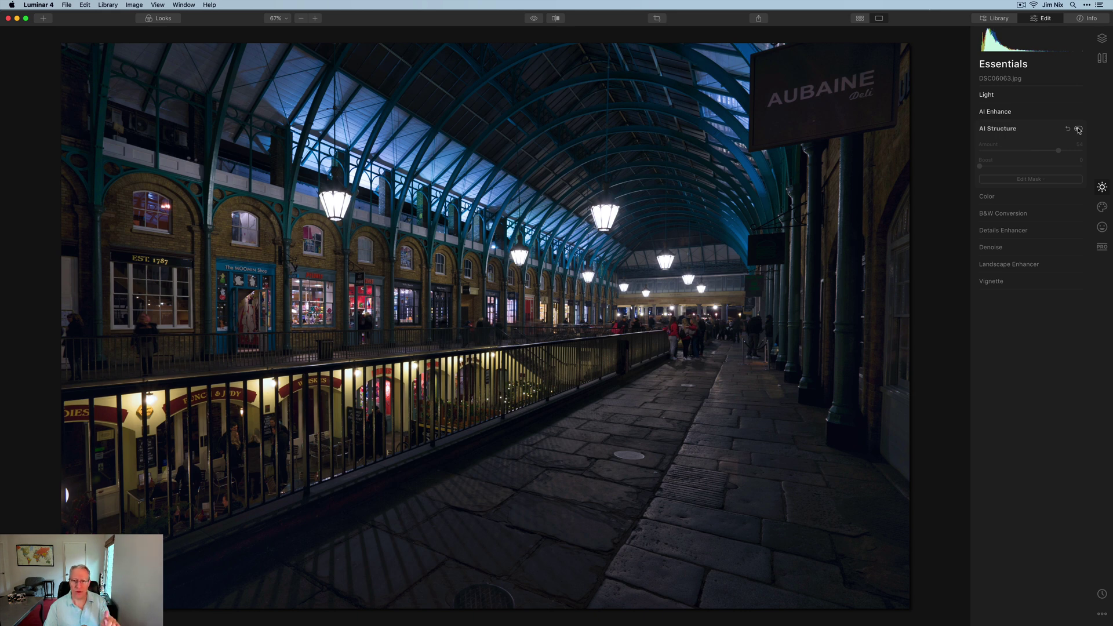
{"action": "left_click", "coordinate": [1078, 130]}
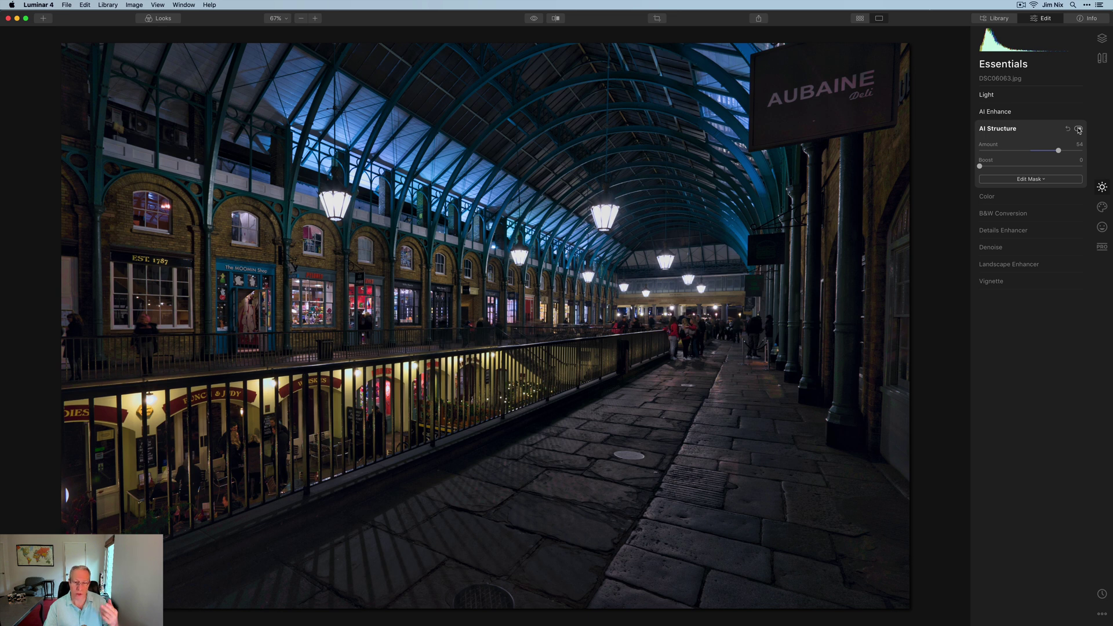
In Details Enhancer, set Small Details to 19, Medium Details to 21 and Sharpen to 25.
{"action": "left_click", "coordinate": [1032, 231]}
{"action": "mouse_move", "coordinate": [1030, 202]}
{"action": "left_mouse_down"}
{"action": "mouse_move", "coordinate": [1044, 204]}
{"action": "mouse_move", "coordinate": [1034, 217]}
{"action": "mouse_move", "coordinate": [1043, 218]}
{"action": "left_mouse_up"}
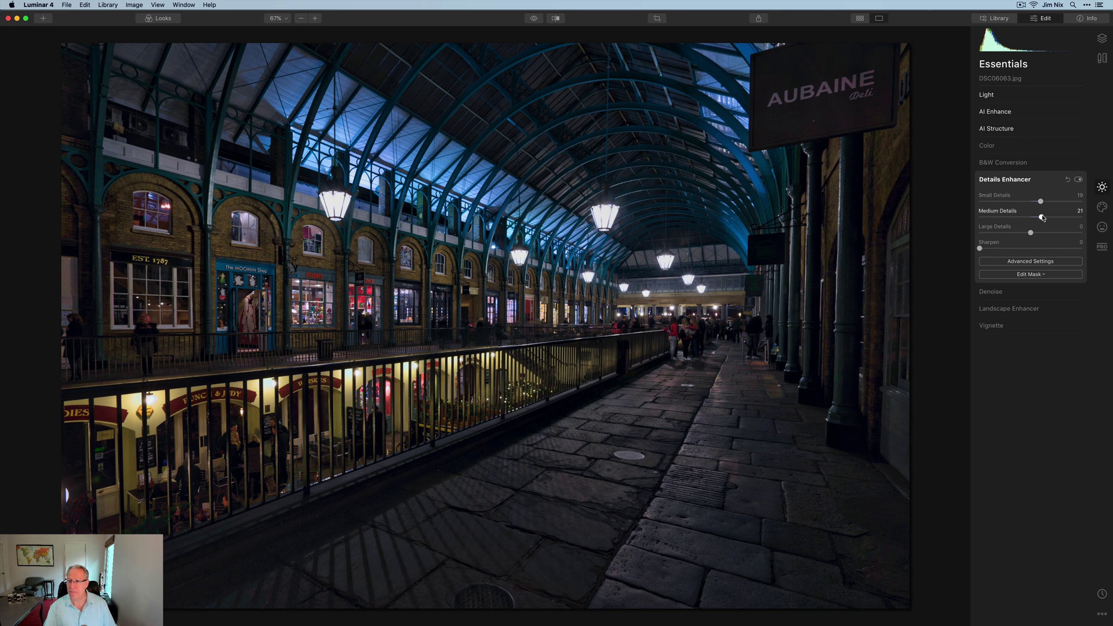
{"action": "left_click_drag", "start_coordinate": [979, 248], "coordinate": [1009, 251]}
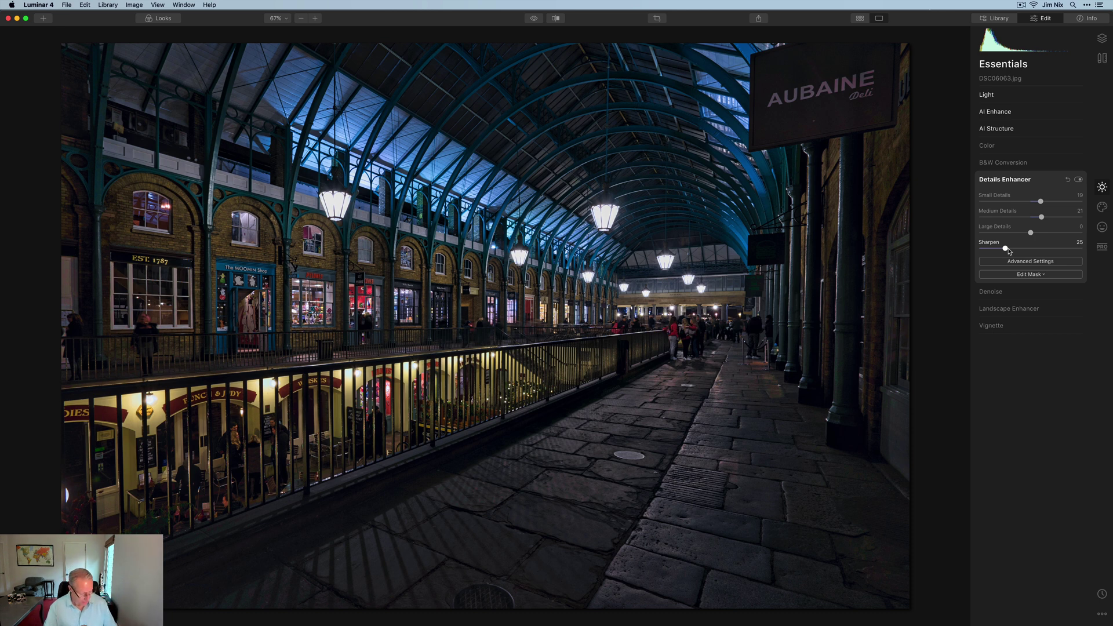
Set Golden Hour to 25 in Landscape Enhancer and compare the photo with and without it.
{"action": "left_click", "coordinate": [1014, 308]}
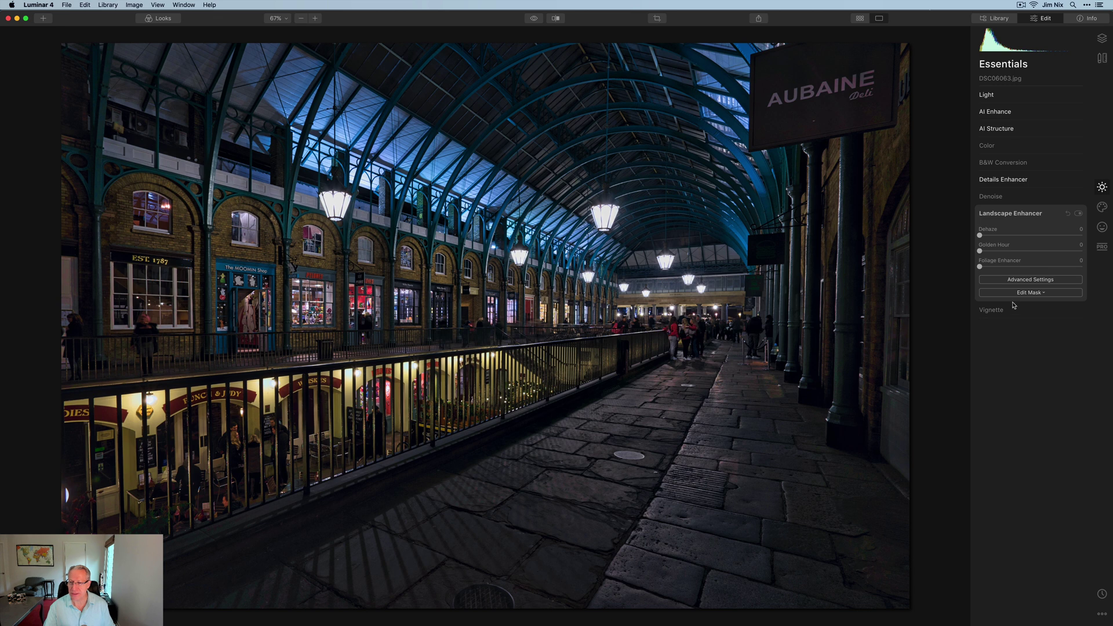
{"action": "left_click_drag", "start_coordinate": [979, 252], "coordinate": [1007, 254]}
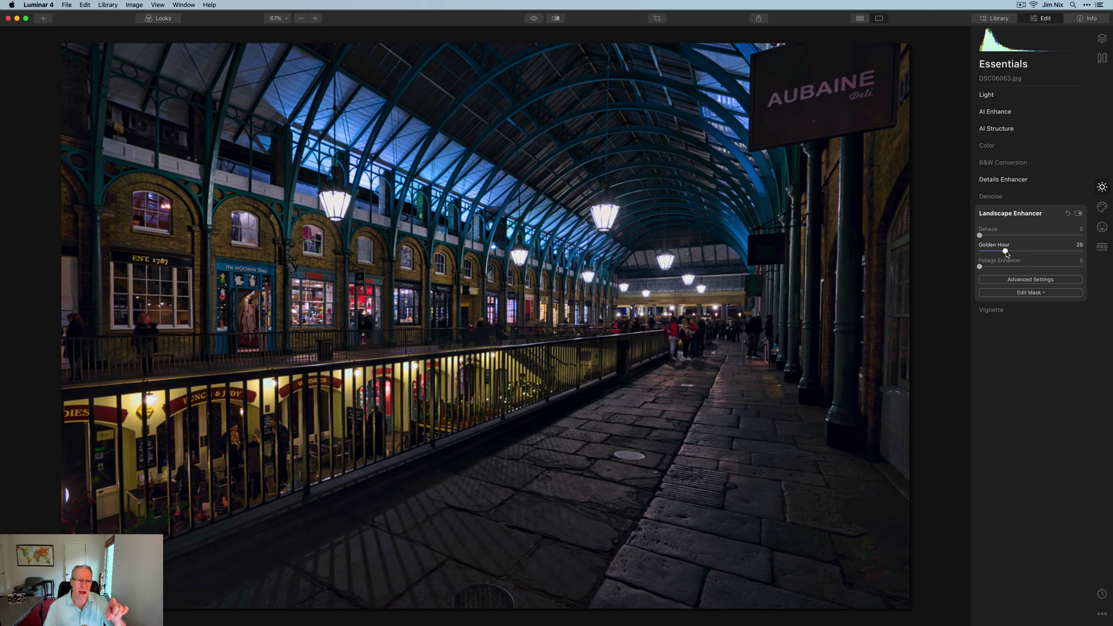
{"action": "left_click", "coordinate": [1078, 214]}
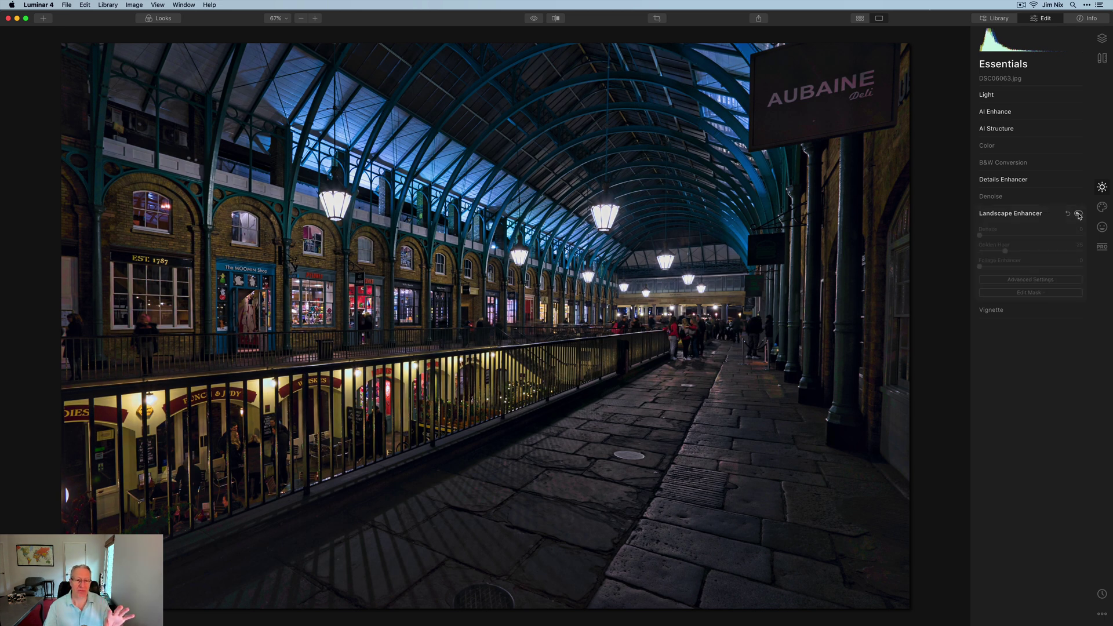
{"action": "left_click", "coordinate": [1078, 214]}
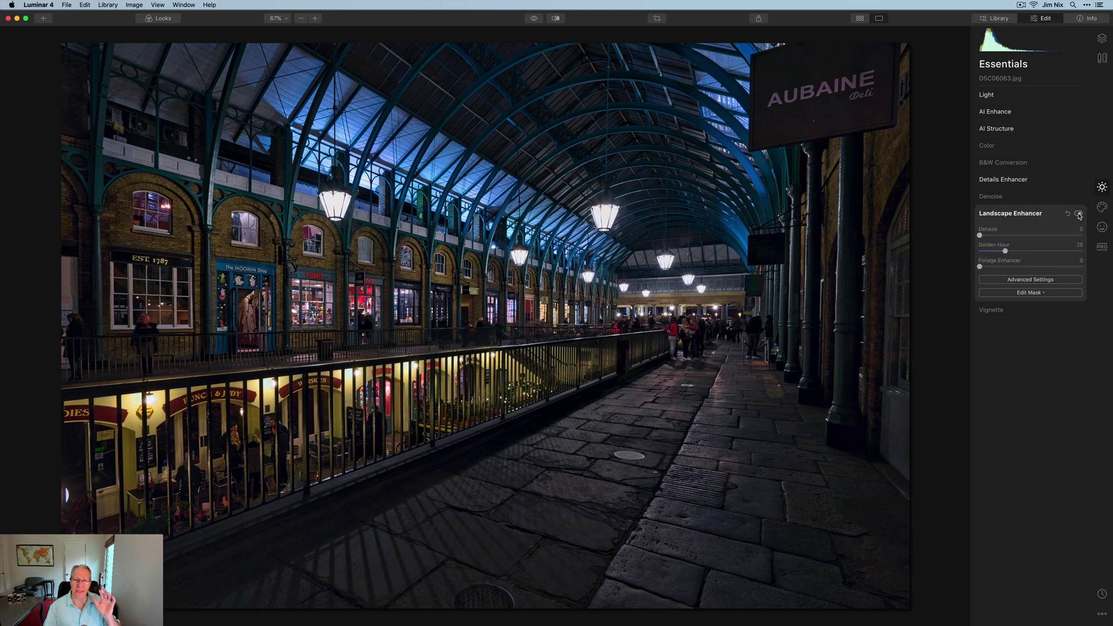
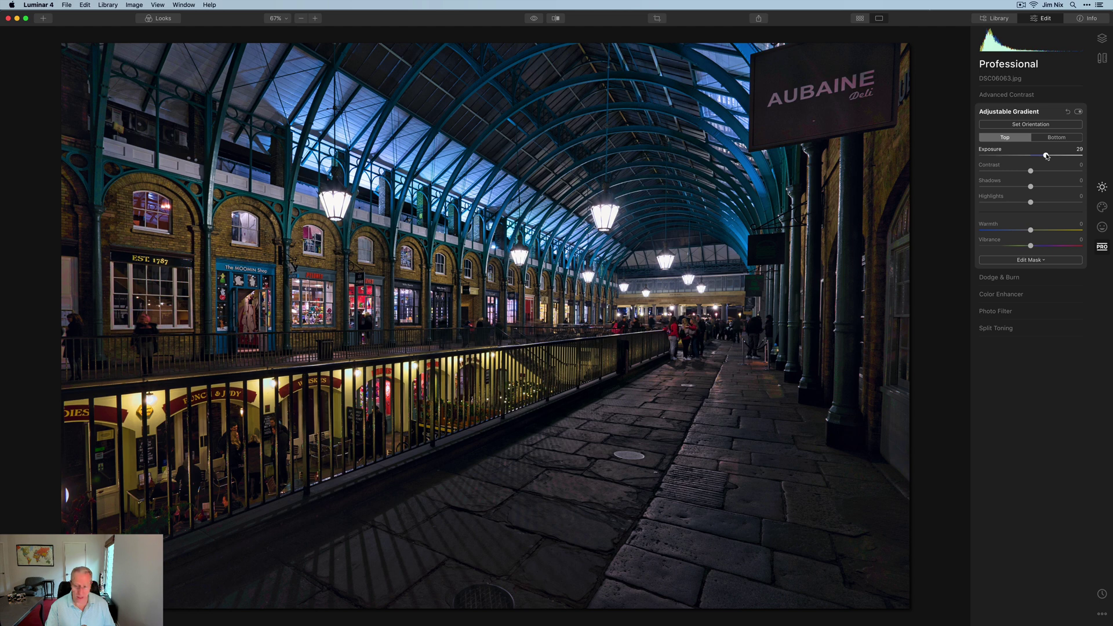
Set the Adjustable Gradient's top half to Contrast 21 and Exposure 34, and compare with the effect off.
{"action": "left_click_drag", "start_coordinate": [1031, 171], "coordinate": [1043, 172]}
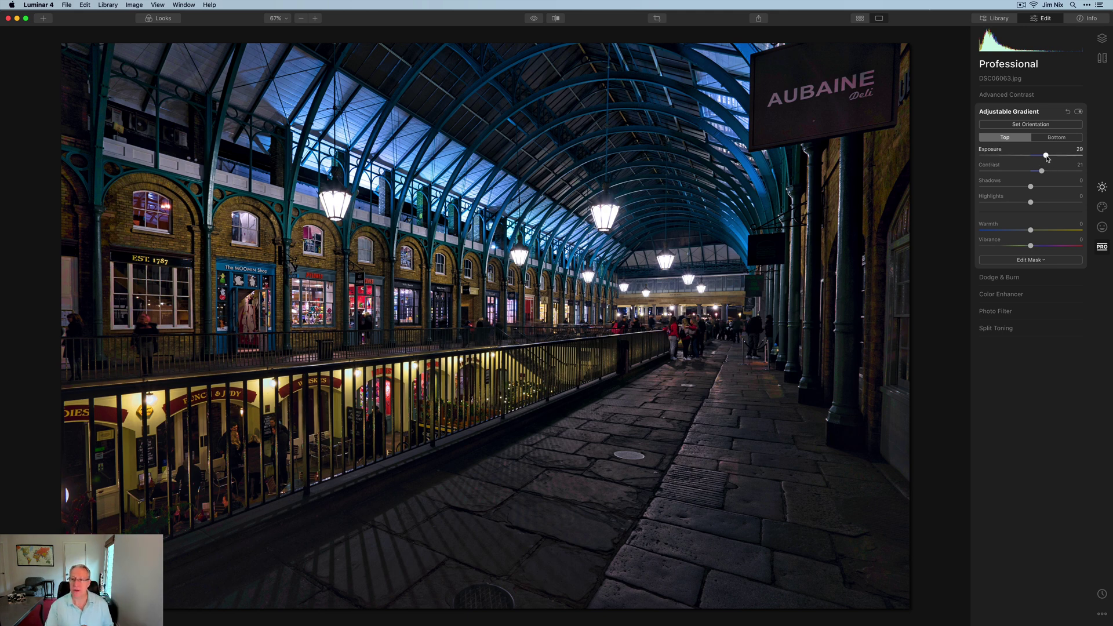
{"action": "left_click_drag", "start_coordinate": [1046, 156], "coordinate": [1049, 156]}
{"action": "left_click", "coordinate": [1078, 112]}
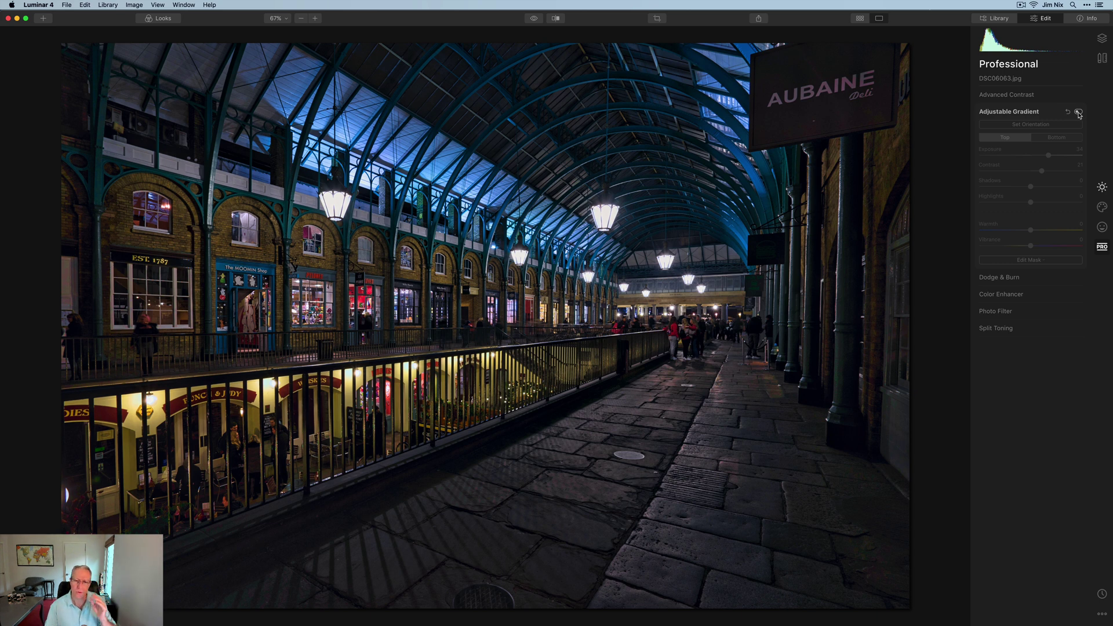
{"action": "left_click", "coordinate": [1078, 112]}
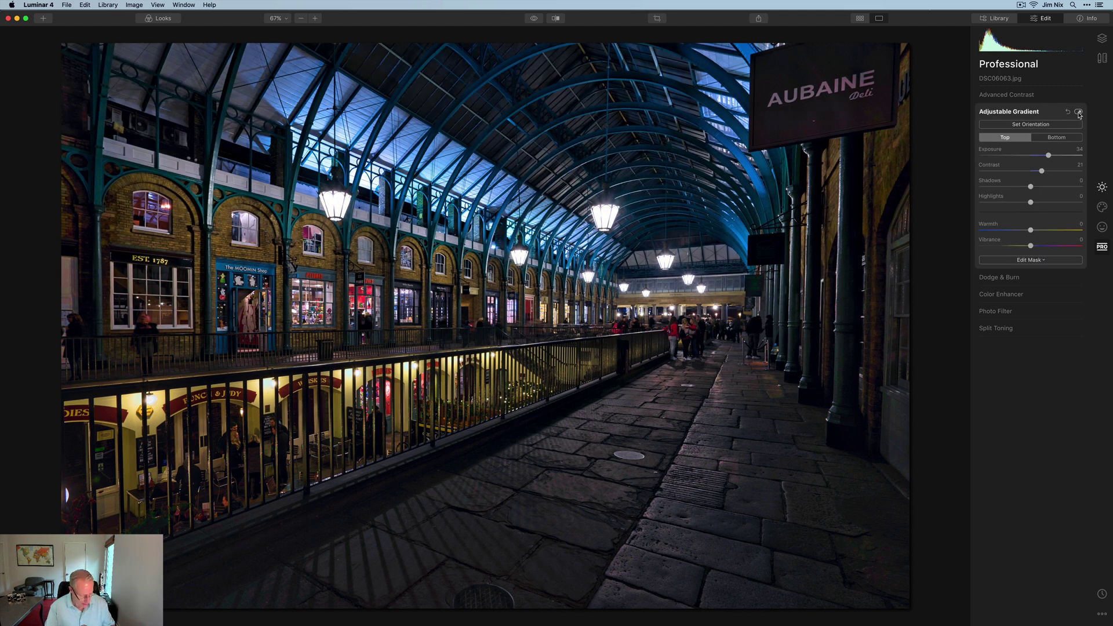
Set the Adjustable Gradient's bottom half to Exposure 18, Contrast 16 and Shadows 51, and compare with the effect off.
{"action": "left_click", "coordinate": [1056, 137]}
{"action": "left_click_drag", "start_coordinate": [1031, 155], "coordinate": [1040, 173]}
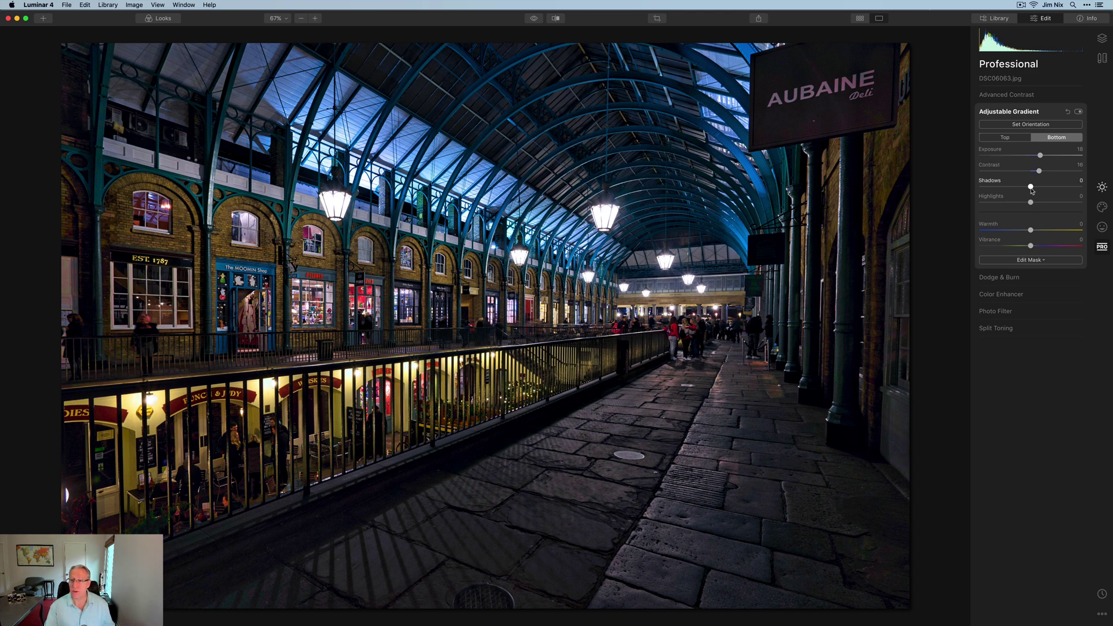
{"action": "left_click_drag", "start_coordinate": [1030, 187], "coordinate": [1058, 189]}
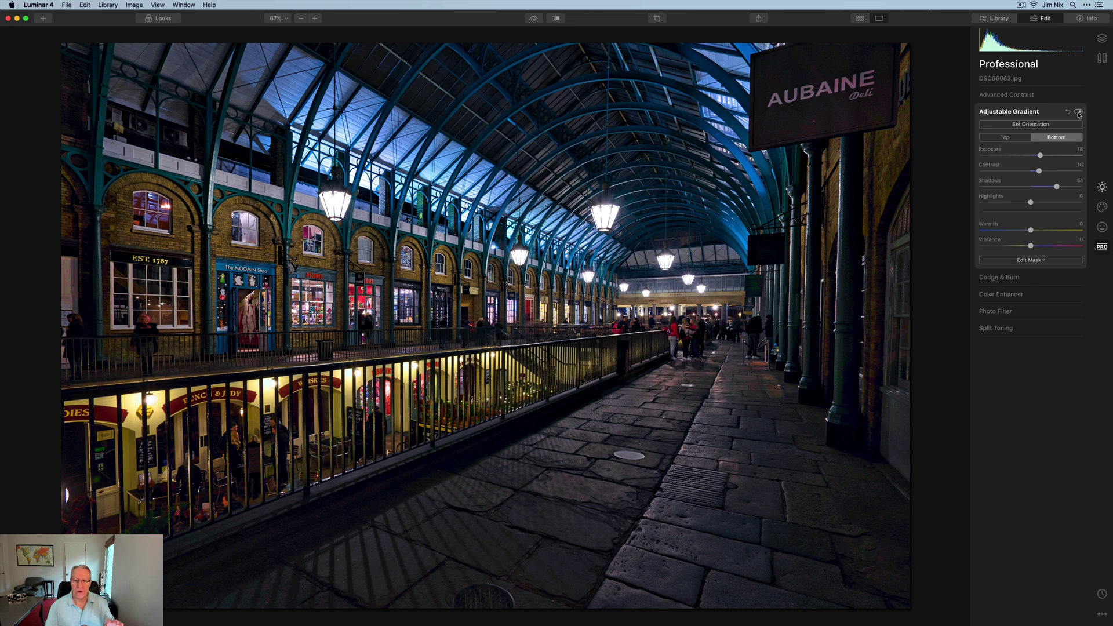
{"action": "left_click", "coordinate": [1078, 112]}
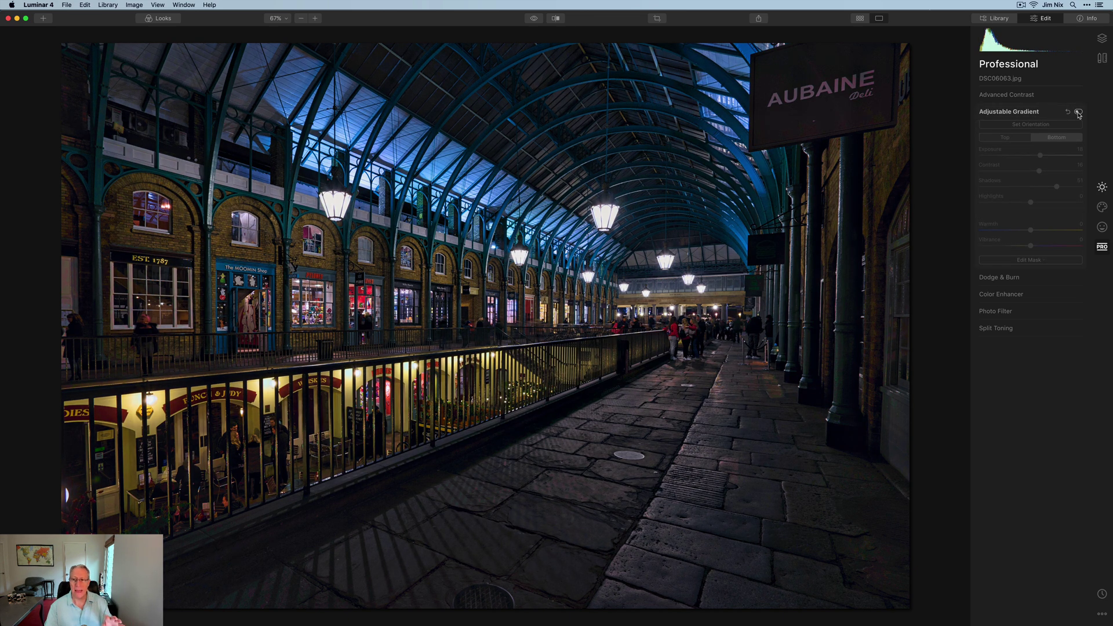
{"action": "left_click", "coordinate": [1078, 112]}
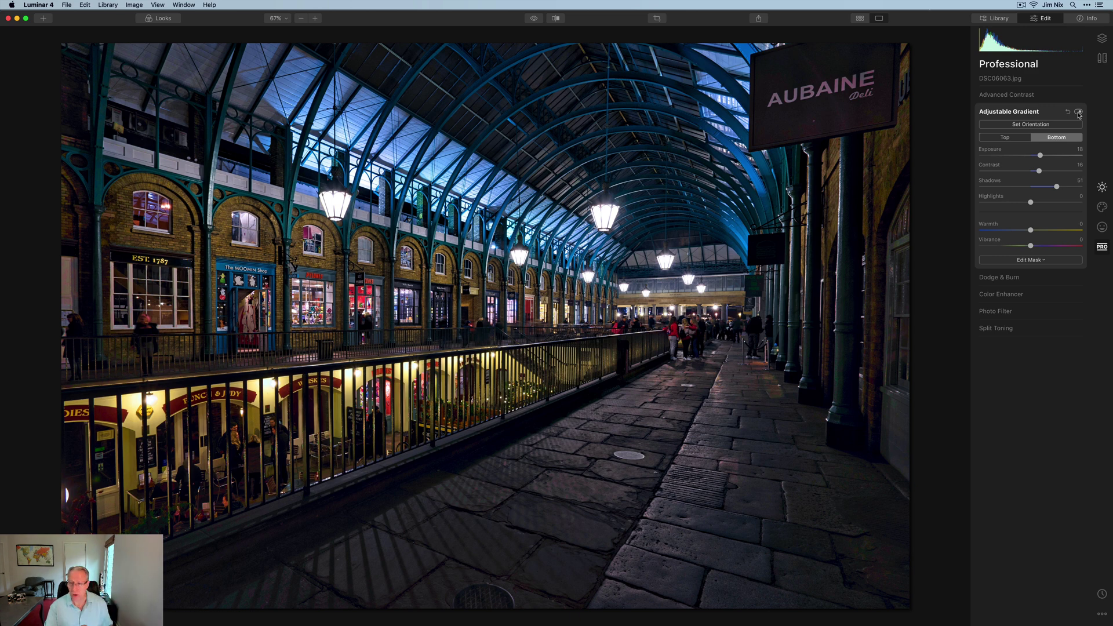
Darken the Aubaine Deli sign using Dodge & Burn with a size 76 brush at 25% strength.
{"action": "left_click", "coordinate": [1030, 277]}
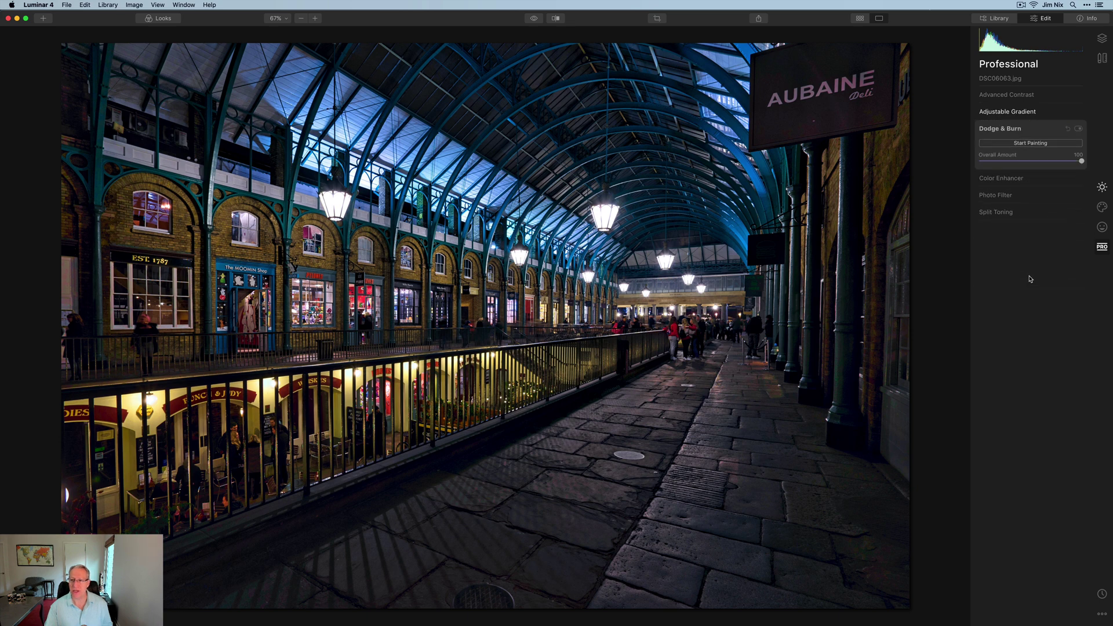
{"action": "left_click", "coordinate": [1037, 145]}
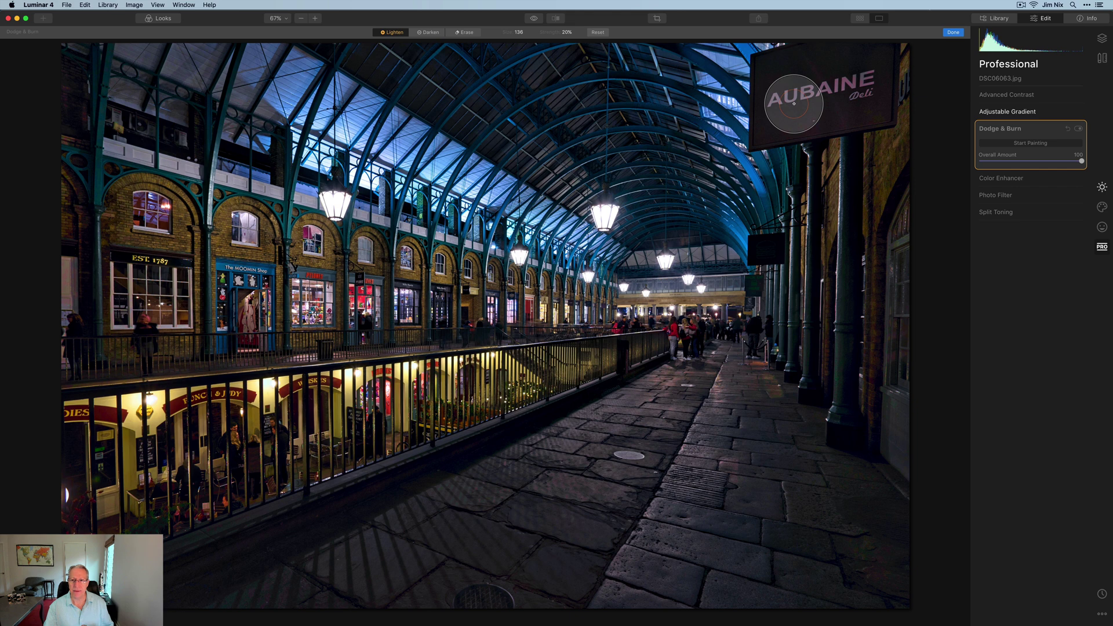
{"action": "left_click", "coordinate": [434, 33]}
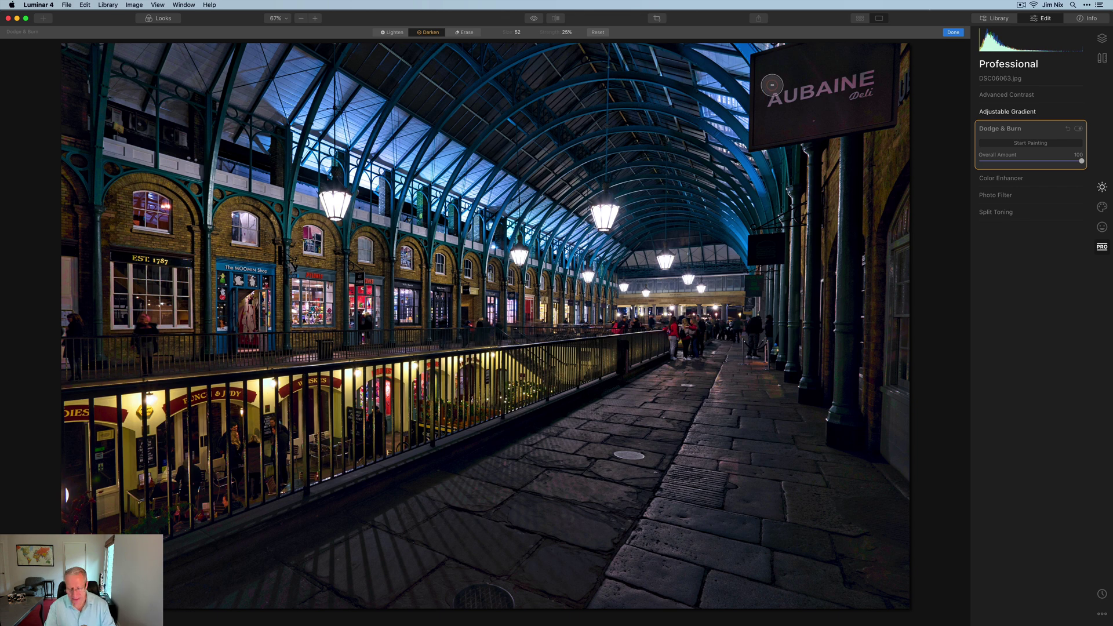
{"action": "key", "text": "bracketright"}
{"action": "key", "text": "bracketright"}
{"action": "key", "text": "bracketright"}
{"action": "mouse_move", "coordinate": [772, 85]}
{"action": "left_mouse_down"}
{"action": "mouse_move", "coordinate": [795, 63]}
{"action": "mouse_move", "coordinate": [832, 59]}
{"action": "mouse_move", "coordinate": [801, 58]}
{"action": "mouse_move", "coordinate": [881, 51]}
{"action": "mouse_move", "coordinate": [875, 90]}
{"action": "mouse_move", "coordinate": [871, 62]}
{"action": "mouse_move", "coordinate": [876, 79]}
{"action": "mouse_move", "coordinate": [847, 107]}
{"action": "mouse_move", "coordinate": [868, 113]}
{"action": "mouse_move", "coordinate": [829, 118]}
{"action": "mouse_move", "coordinate": [862, 118]}
{"action": "mouse_move", "coordinate": [804, 114]}
{"action": "mouse_move", "coordinate": [880, 115]}
{"action": "mouse_move", "coordinate": [836, 85]}
{"action": "mouse_move", "coordinate": [863, 75]}
{"action": "mouse_move", "coordinate": [775, 79]}
{"action": "mouse_move", "coordinate": [791, 59]}
{"action": "mouse_move", "coordinate": [770, 82]}
{"action": "mouse_move", "coordinate": [768, 121]}
{"action": "mouse_move", "coordinate": [803, 116]}
{"action": "mouse_move", "coordinate": [767, 128]}
{"action": "mouse_move", "coordinate": [812, 117]}
{"action": "mouse_move", "coordinate": [829, 108]}
{"action": "mouse_move", "coordinate": [826, 92]}
{"action": "mouse_move", "coordinate": [881, 62]}
{"action": "mouse_move", "coordinate": [876, 108]}
{"action": "mouse_move", "coordinate": [810, 114]}
{"action": "mouse_move", "coordinate": [838, 111]}
{"action": "mouse_move", "coordinate": [820, 73]}
{"action": "mouse_move", "coordinate": [775, 65]}
{"action": "mouse_move", "coordinate": [769, 130]}
{"action": "mouse_move", "coordinate": [845, 111]}
{"action": "left_mouse_up"}
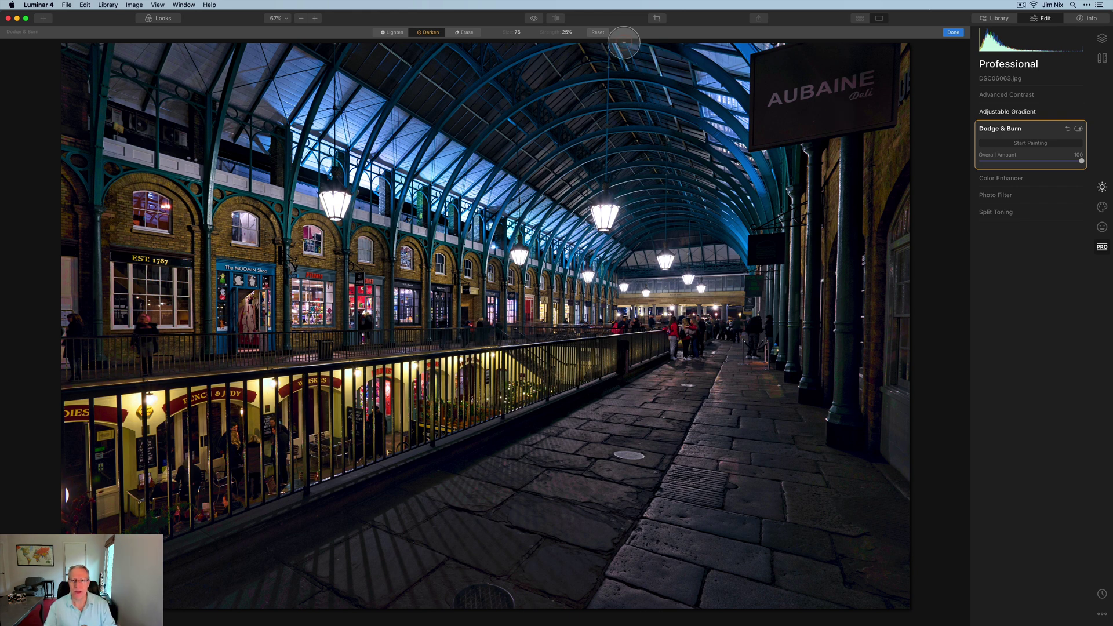
Darken the Aubaine sign further at 35% brush strength, finish painting and compare with Dodge & Burn off.
{"action": "left_click", "coordinate": [566, 33]}
{"action": "left_click_drag", "start_coordinate": [569, 43], "coordinate": [572, 45]}
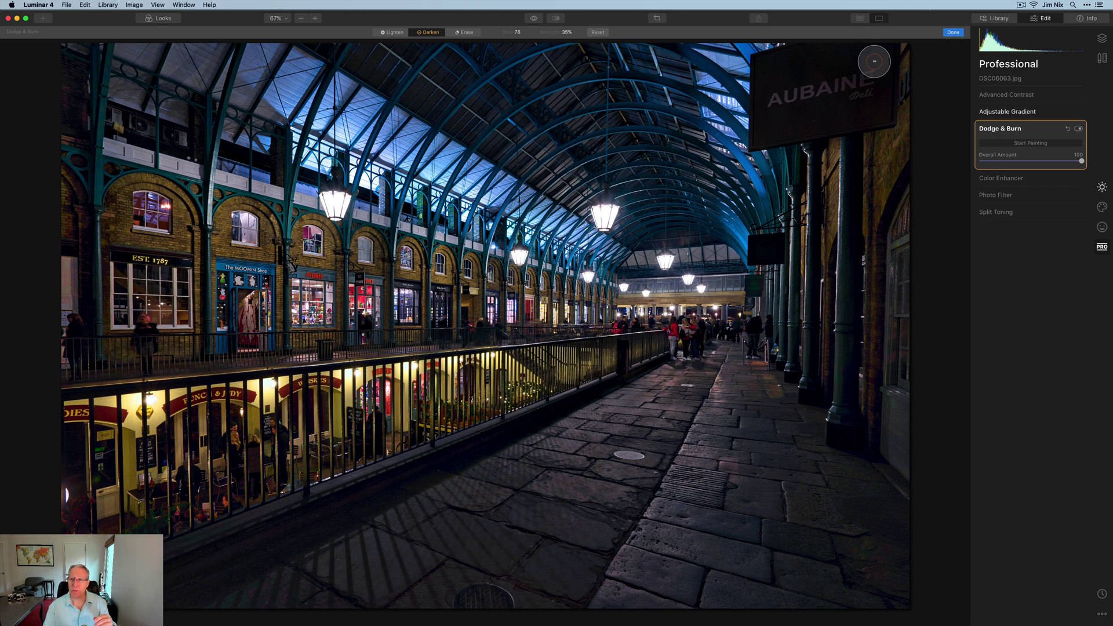
{"action": "left_click", "coordinate": [955, 33]}
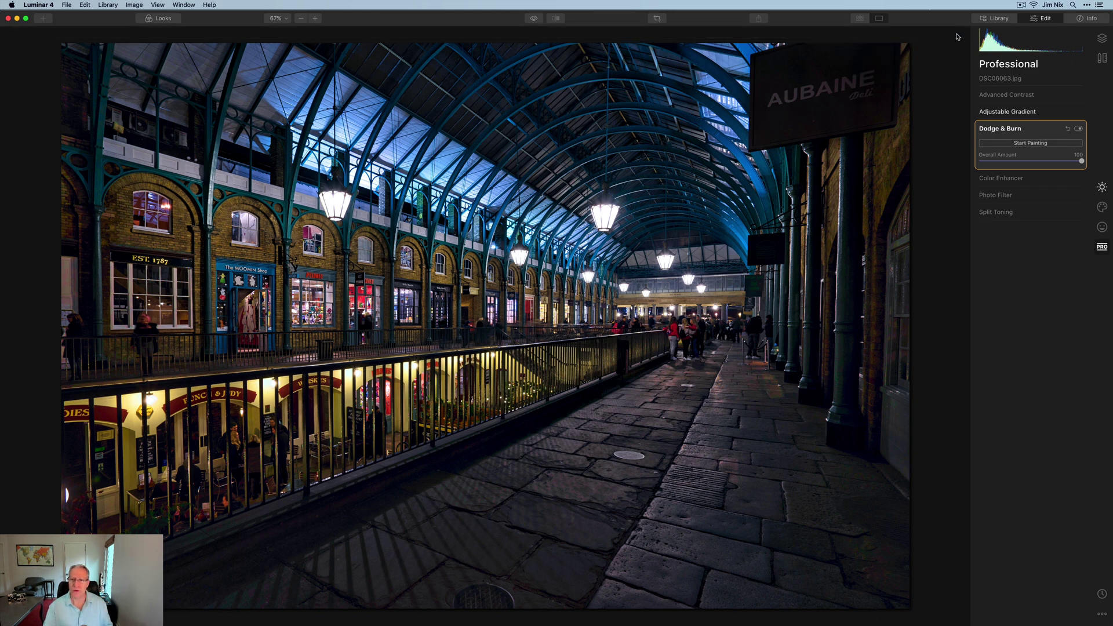
{"action": "left_click", "coordinate": [1077, 129]}
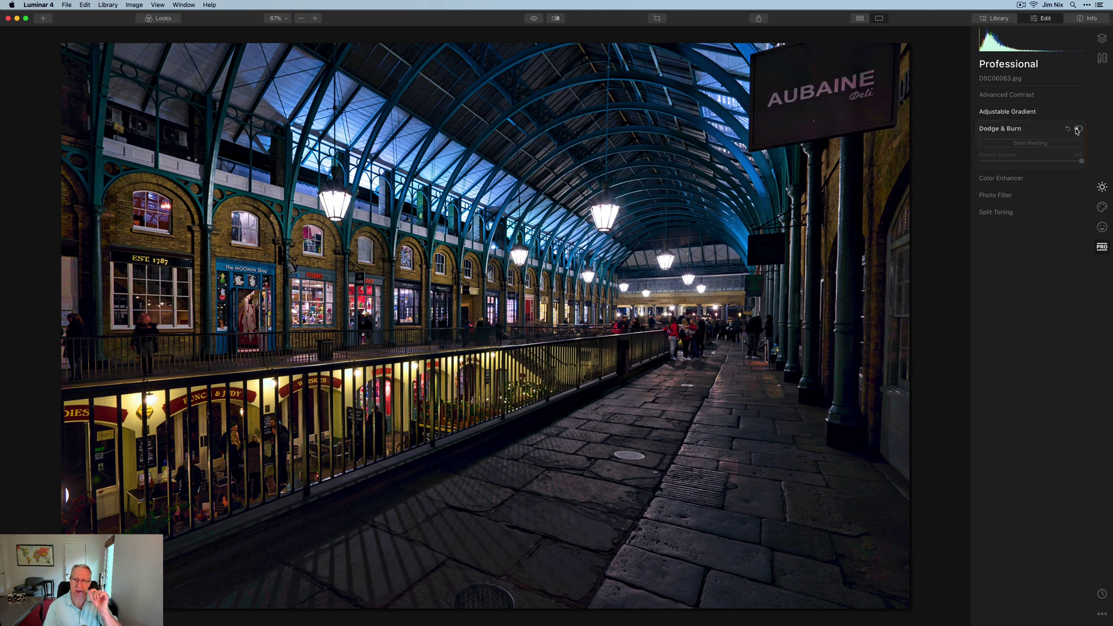
{"action": "left_click", "coordinate": [1077, 129]}
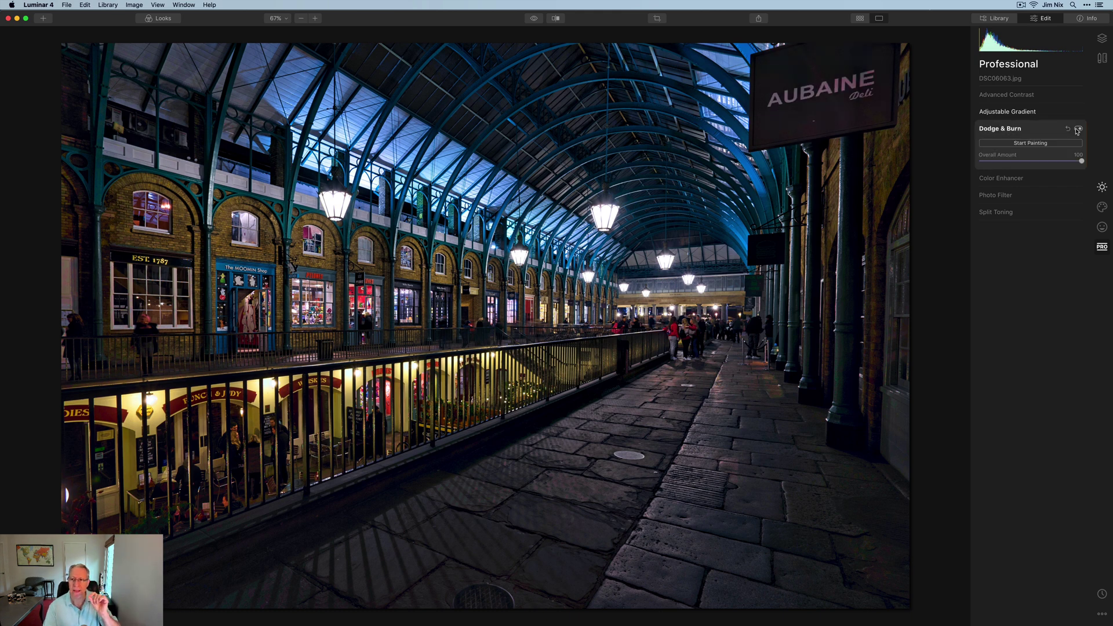
Lighten the stone walkway using Dodge & Burn with a large brush at 20% strength, finish painting and compare with the effect off.
{"action": "left_click", "coordinate": [1038, 144]}
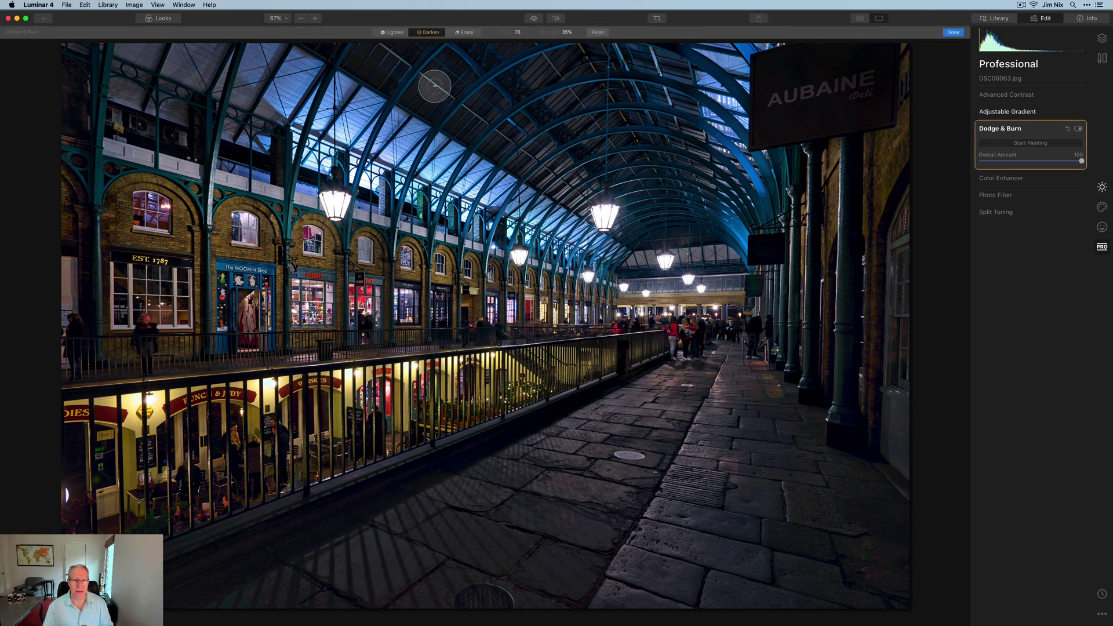
{"action": "left_click", "coordinate": [394, 33]}
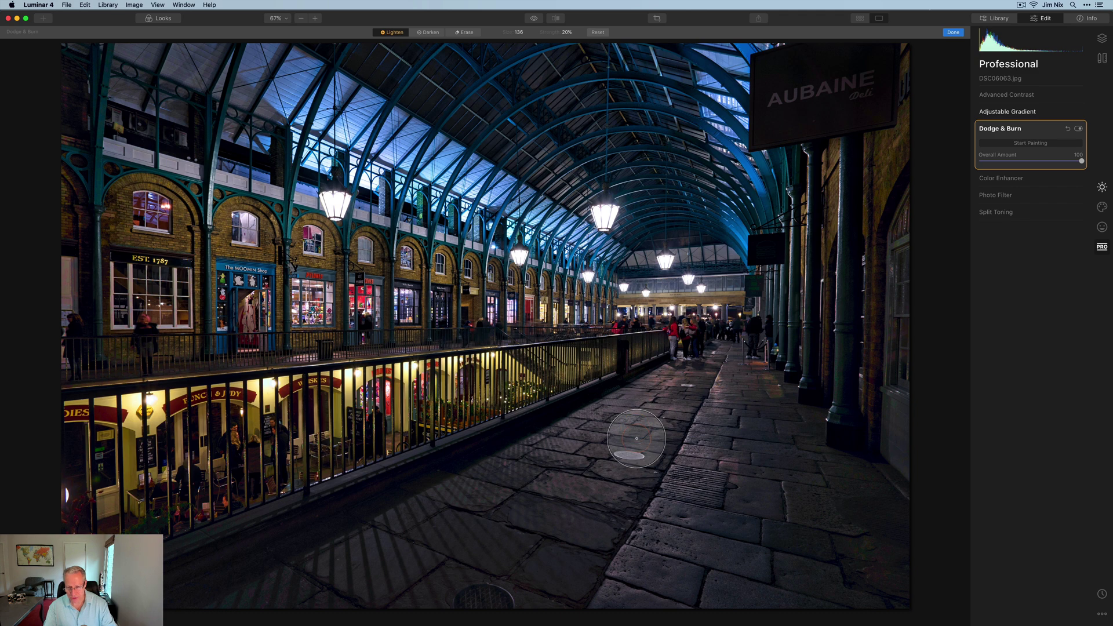
{"action": "left_click_drag", "start_coordinate": [690, 408], "coordinate": [720, 365]}
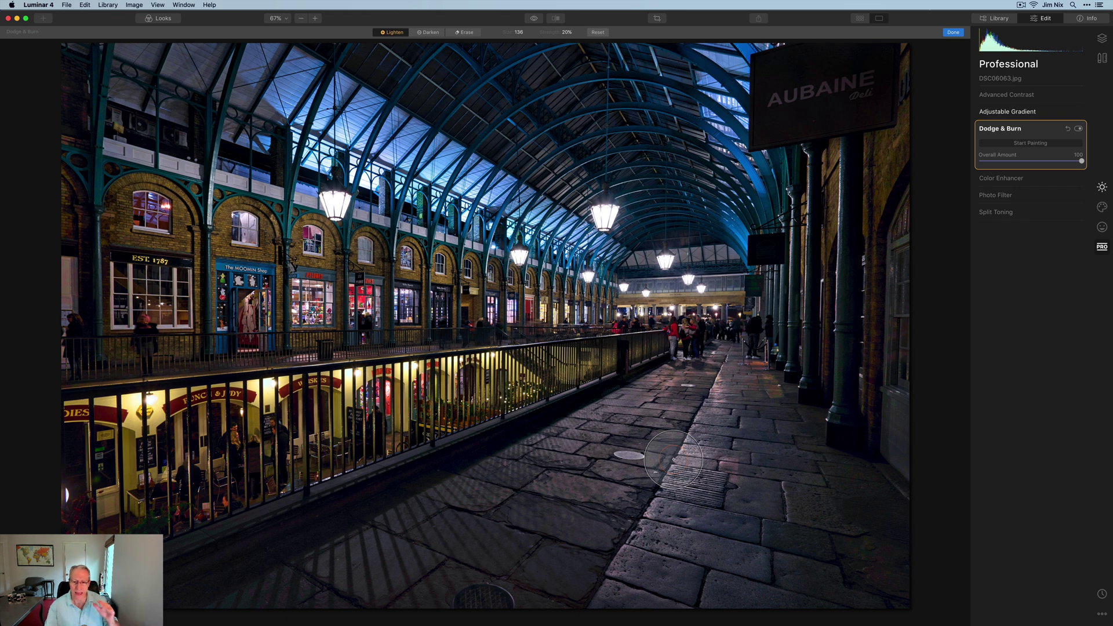
{"action": "left_click", "coordinate": [949, 35]}
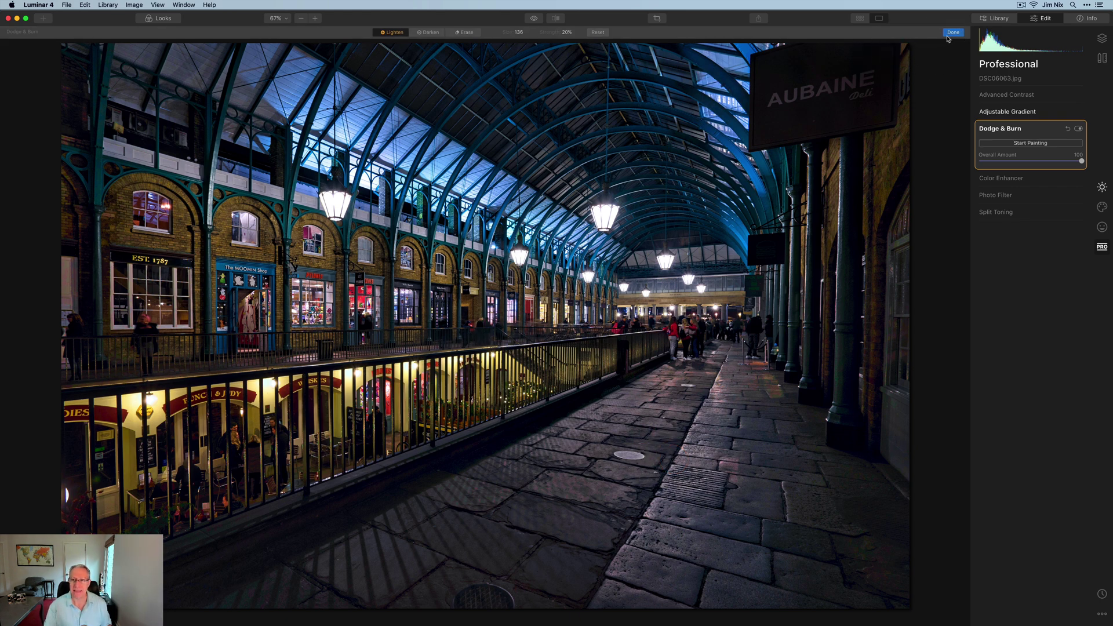
{"action": "left_click", "coordinate": [1077, 129]}
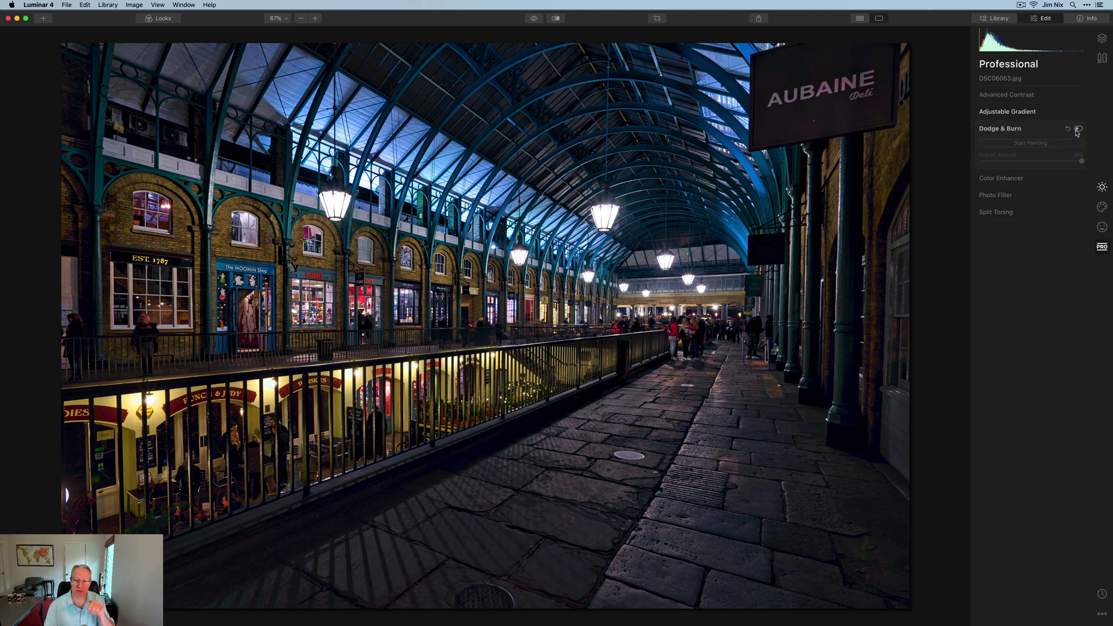
{"action": "left_click", "coordinate": [1076, 129]}
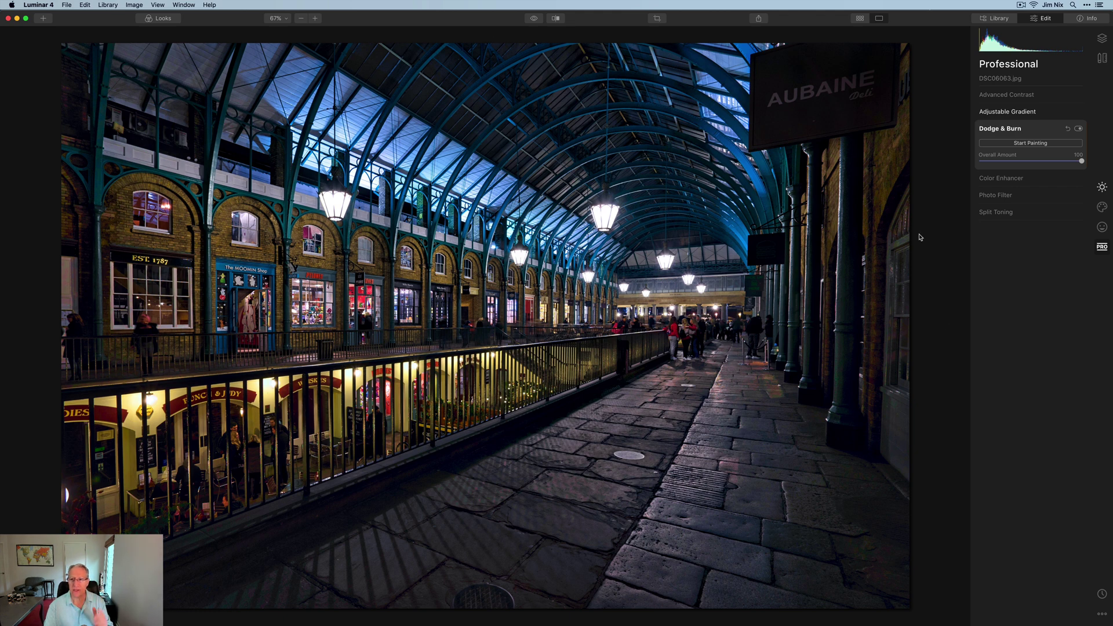
Return to the Essentials tools and compare the whole edit with the original photo, using a split before/after view moved across the shopfronts.
{"action": "left_click", "coordinate": [1102, 187]}
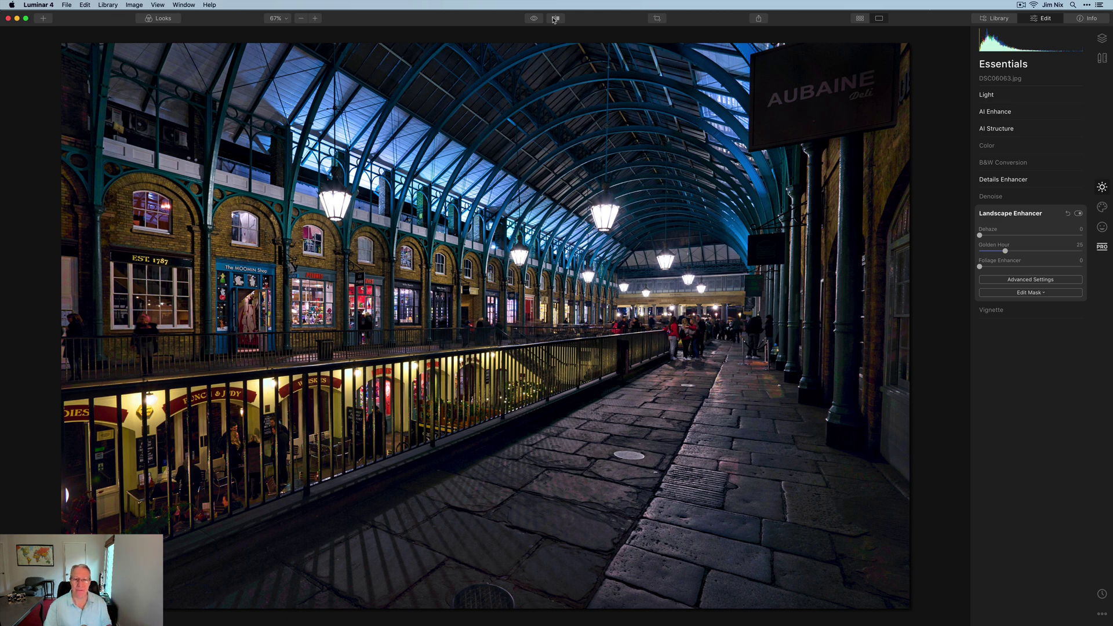
{"action": "left_click", "coordinate": [531, 19]}
{"action": "left_click", "coordinate": [555, 18]}
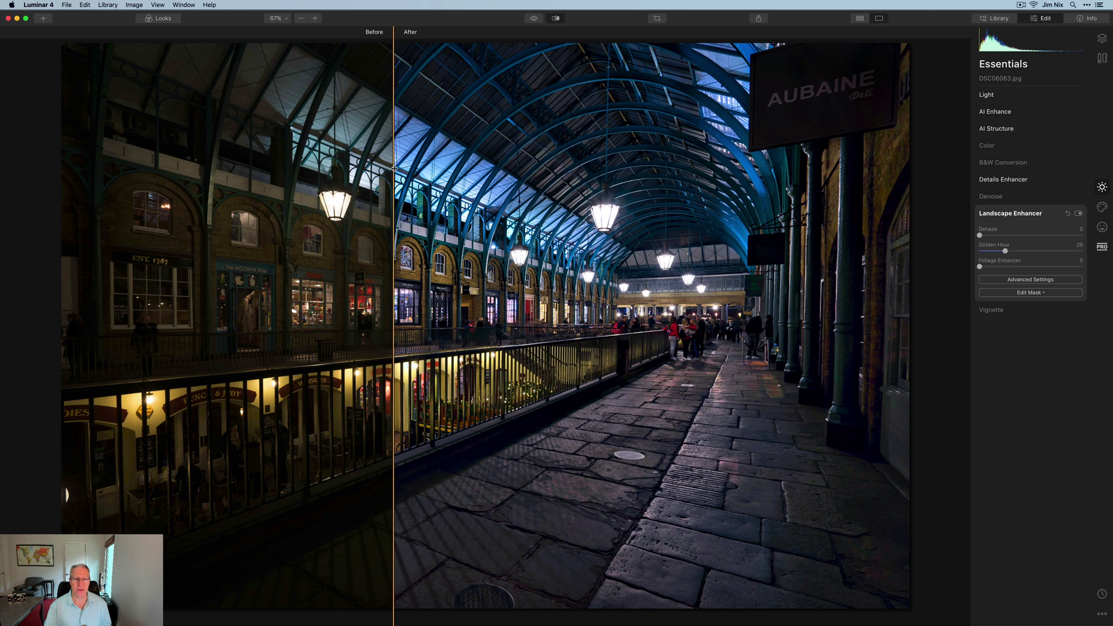
{"action": "left_click_drag", "start_coordinate": [394, 168], "coordinate": [259, 185]}
{"action": "left_click", "coordinate": [555, 18]}
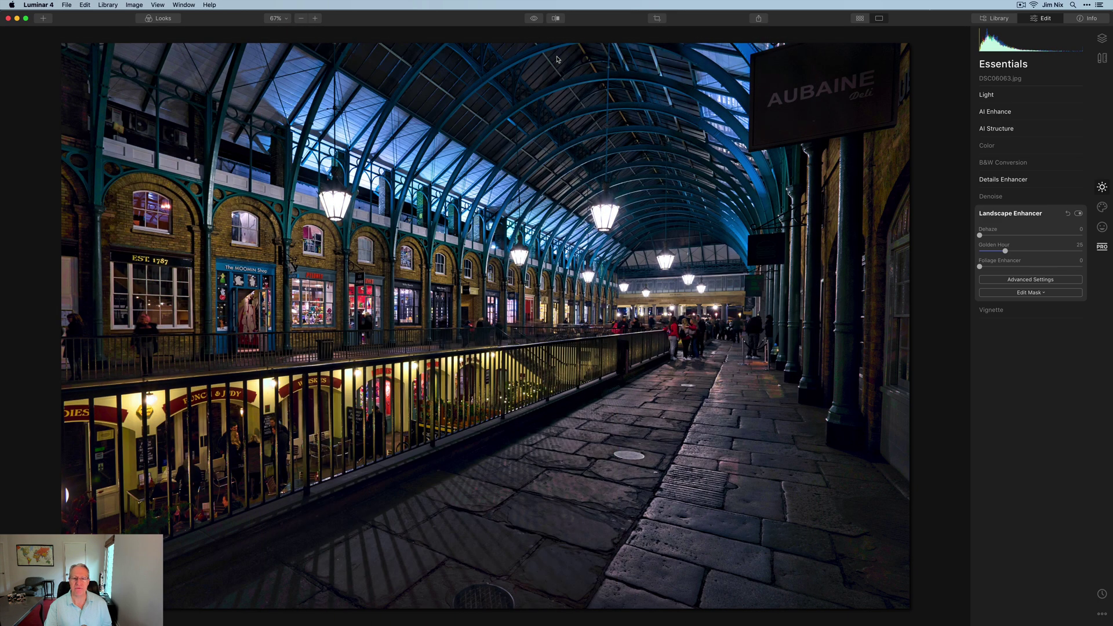